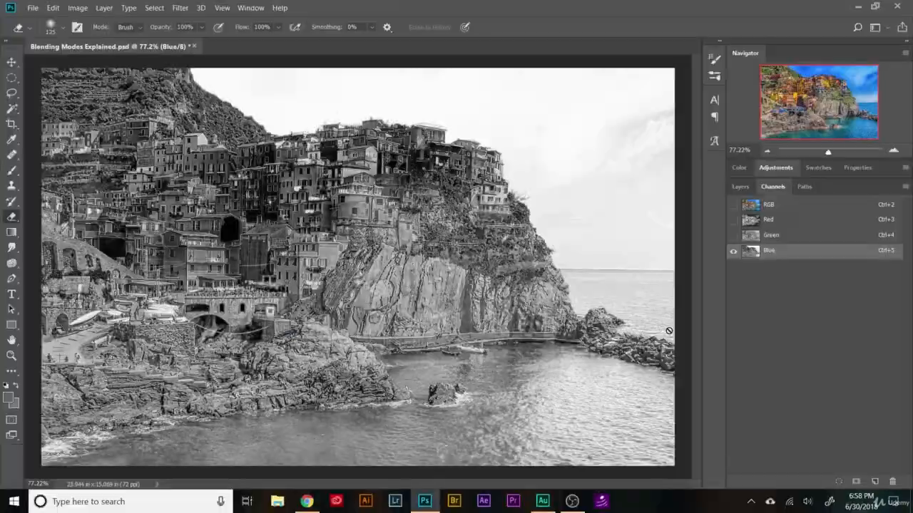
# Step: Compare the green and blue channels together and green alone, and turn the red channel back on to show the full-color image
pyautogui.click(733, 236)
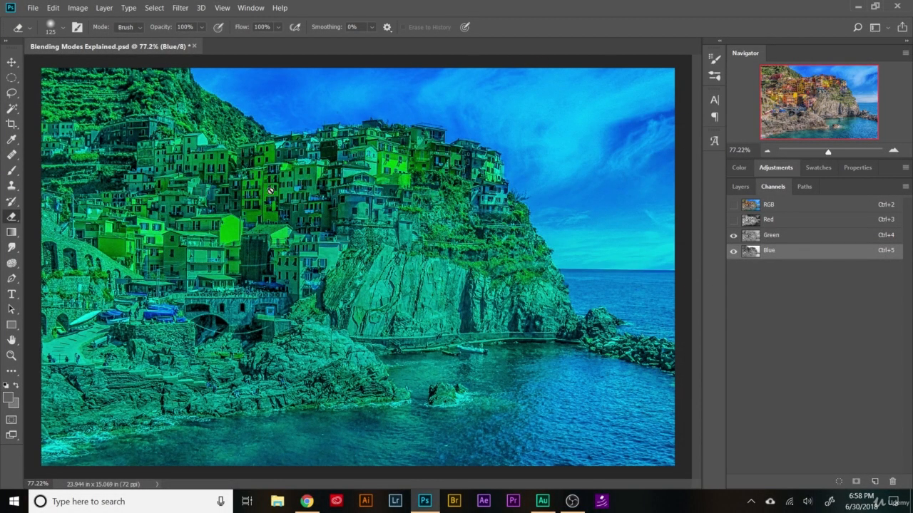
pyautogui.click(733, 251)
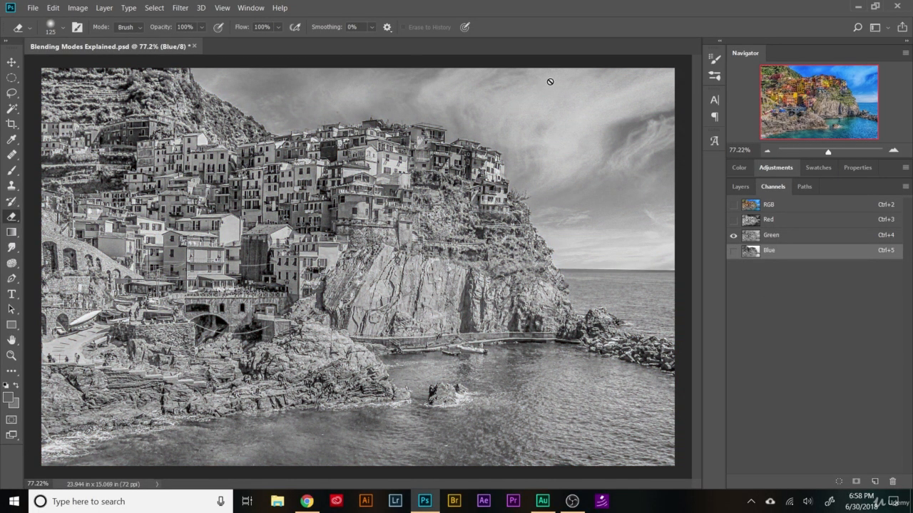
pyautogui.click(733, 251)
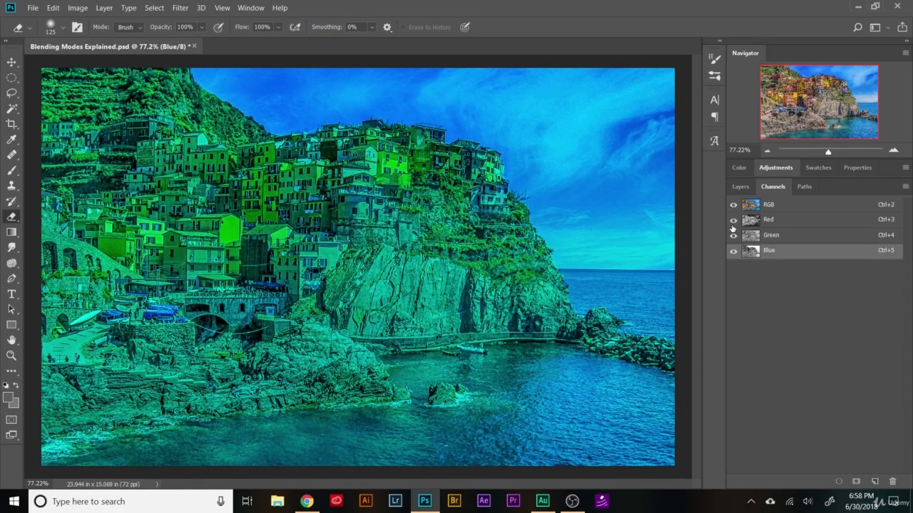
pyautogui.click(733, 221)
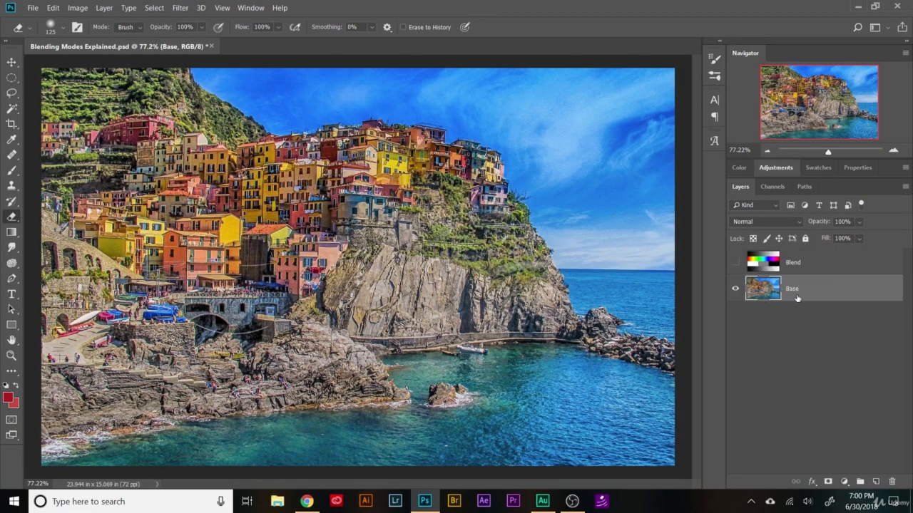
# Step: Select the Blend layer above the Base photo and make it visible
pyautogui.click(824, 269)
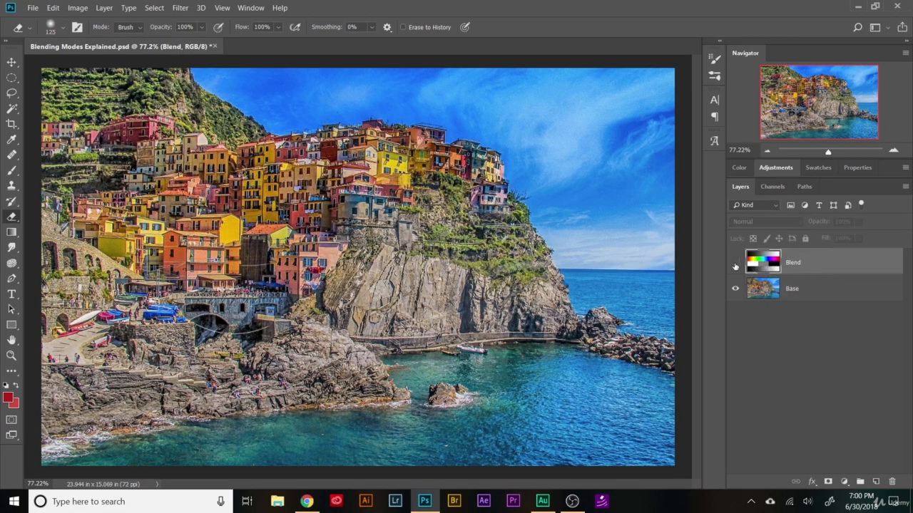
pyautogui.click(735, 263)
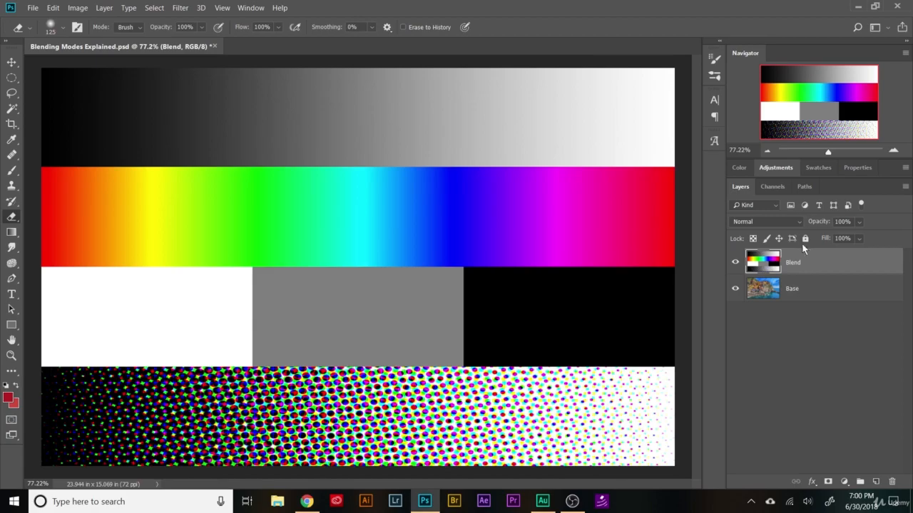
pyautogui.moveTo(825, 226); pyautogui.dragTo(803, 243)
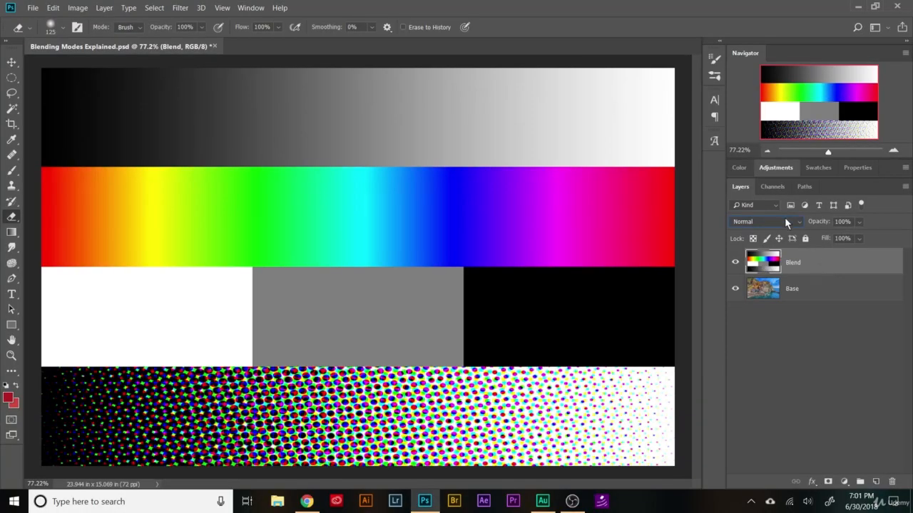
# Step: Set the Blend layer's blending mode to Dissolve and preview it at reduced opacity, returning the opacity to 100%
pyautogui.click(786, 223)
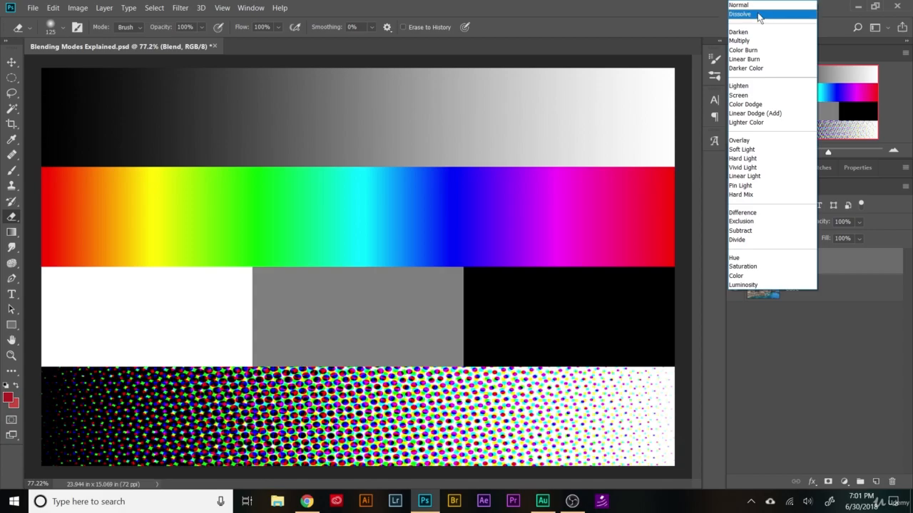
pyautogui.click(759, 15)
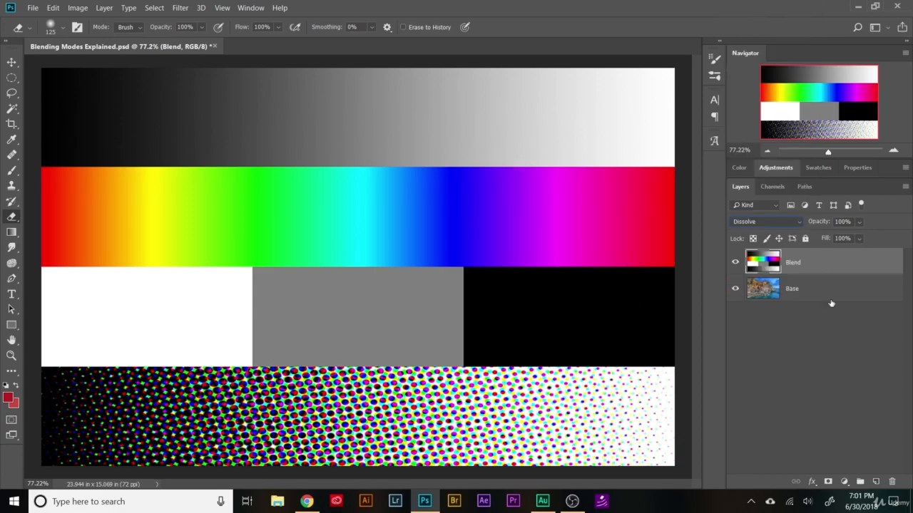
pyautogui.moveTo(816, 223); pyautogui.dragTo(787, 233)
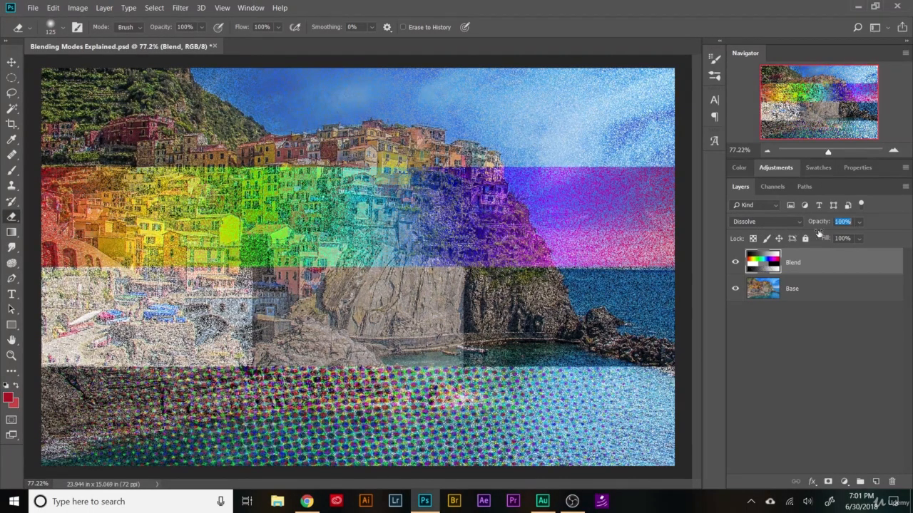
pyautogui.press('Return')
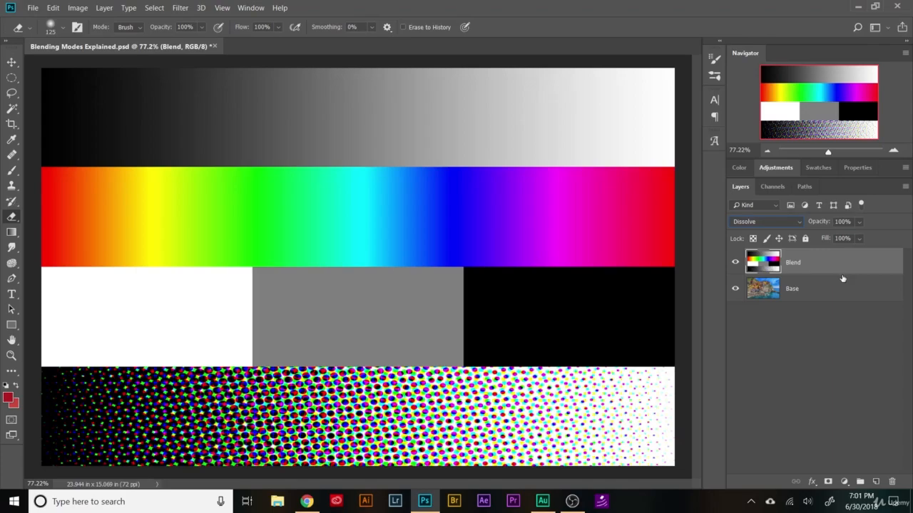
# Step: Set the Blend layer's blending mode to Darken and compare the result with the Base layer hidden and shown
pyautogui.click(739, 226)
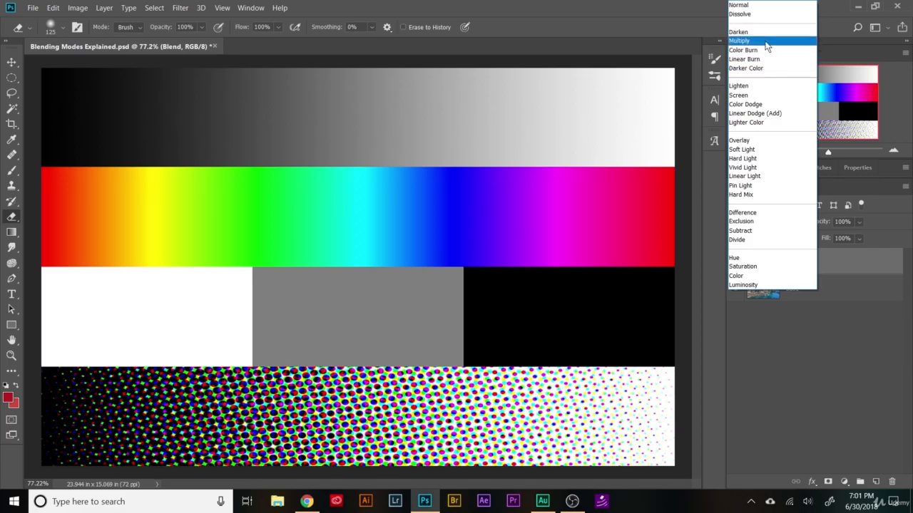
pyautogui.click(766, 33)
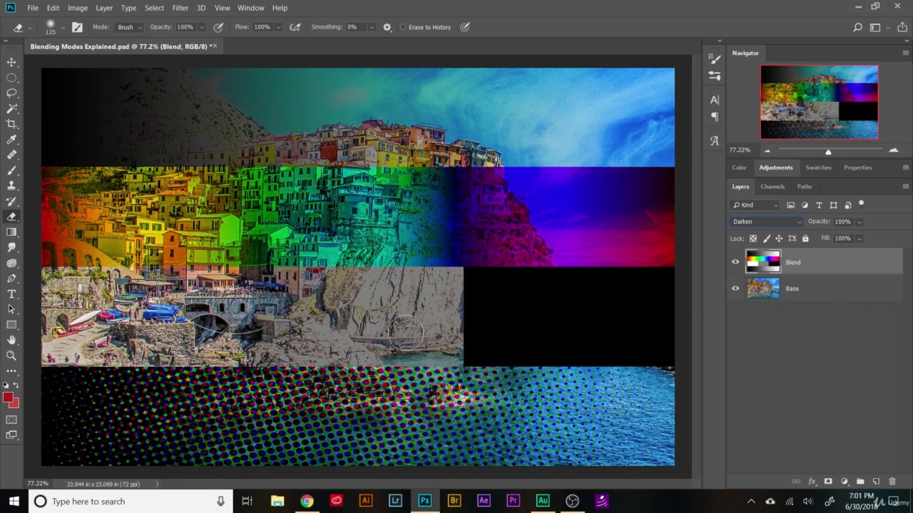
pyautogui.click(735, 290)
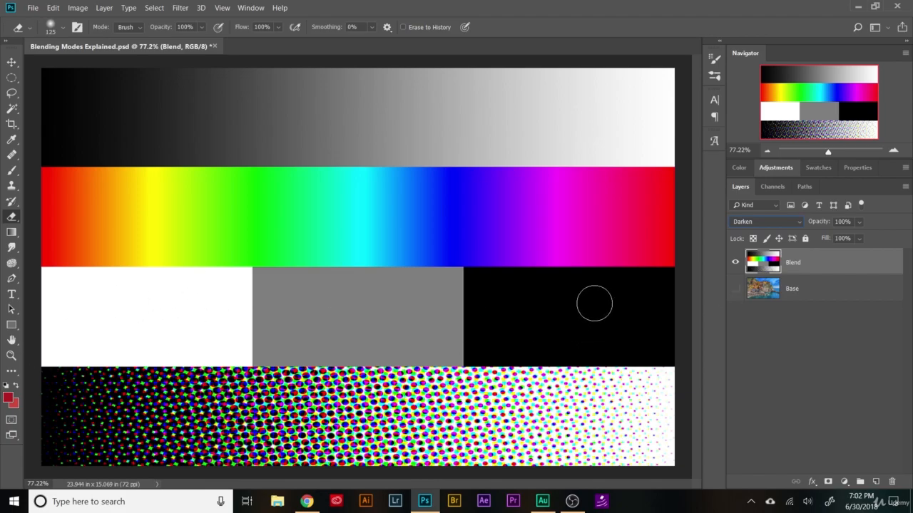
pyautogui.click(735, 288)
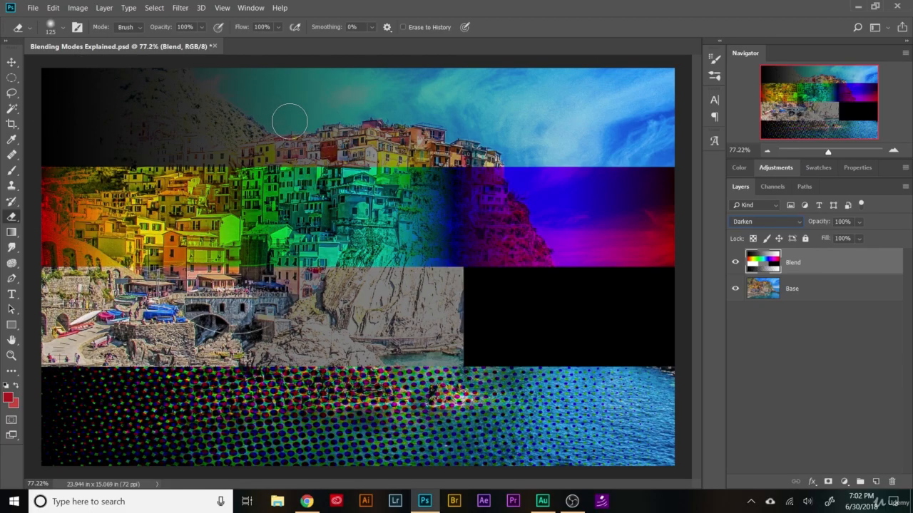
pyautogui.click(736, 288)
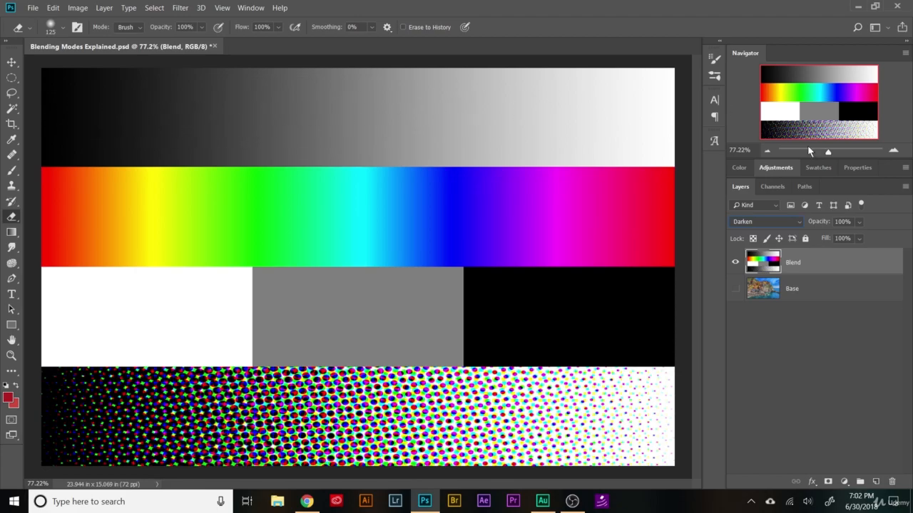
pyautogui.click(737, 288)
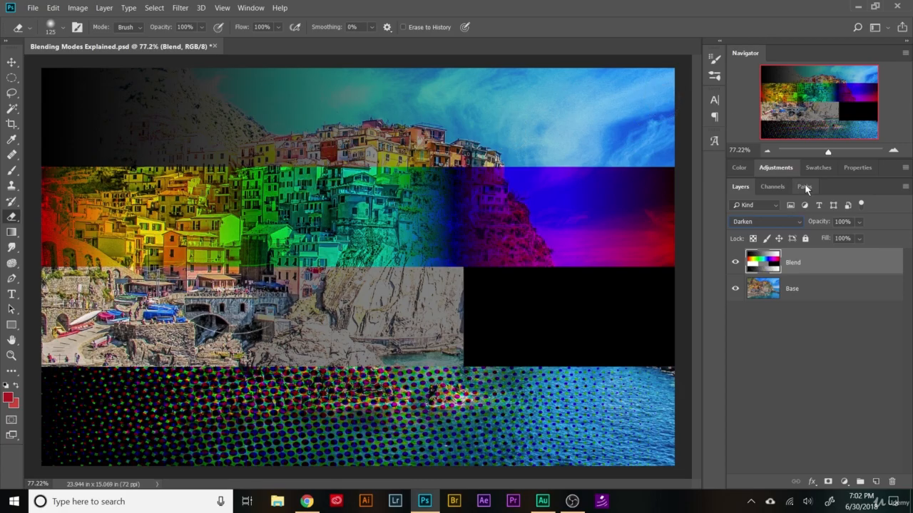
# Step: Compare Multiply with Darken on the Blend layer, ending on Multiply
pyautogui.click(791, 222)
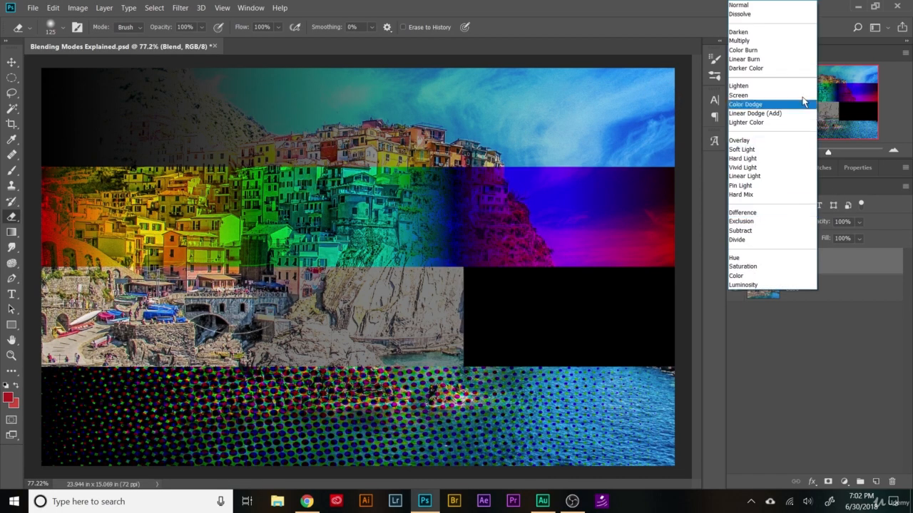
pyautogui.click(793, 41)
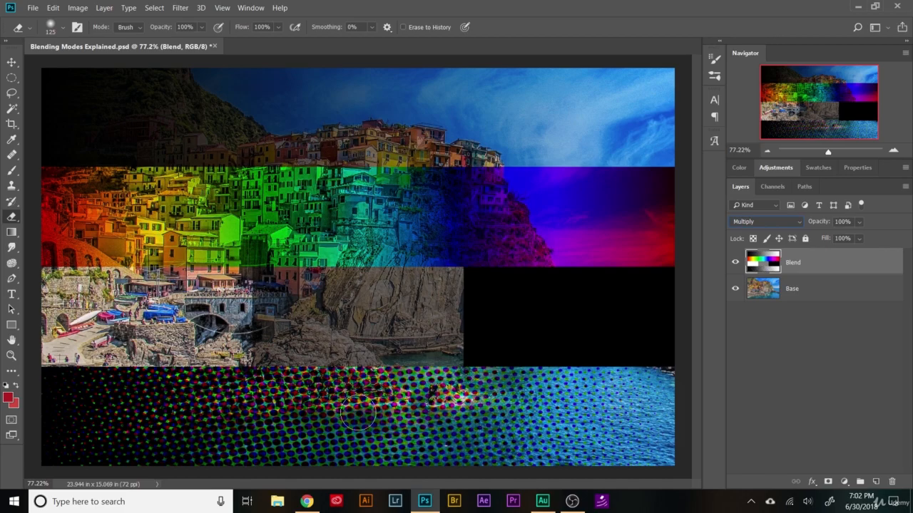
pyautogui.click(769, 222)
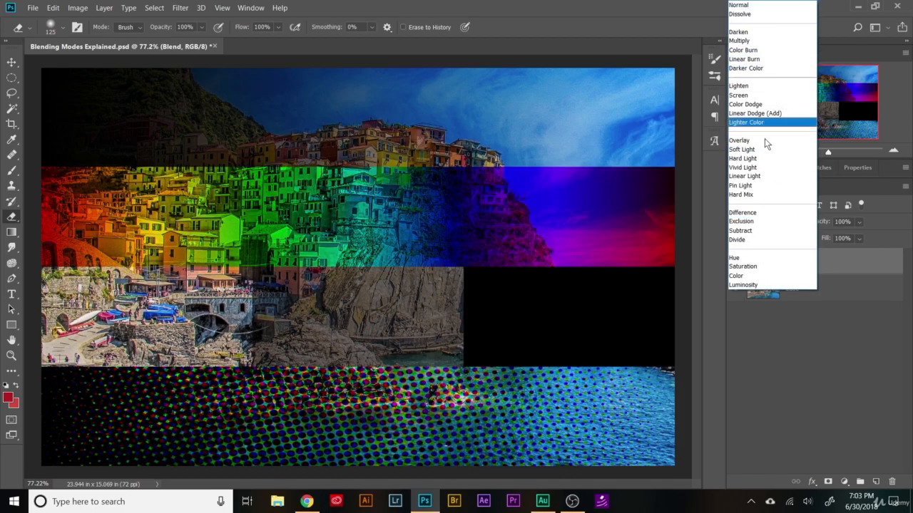
pyautogui.click(774, 30)
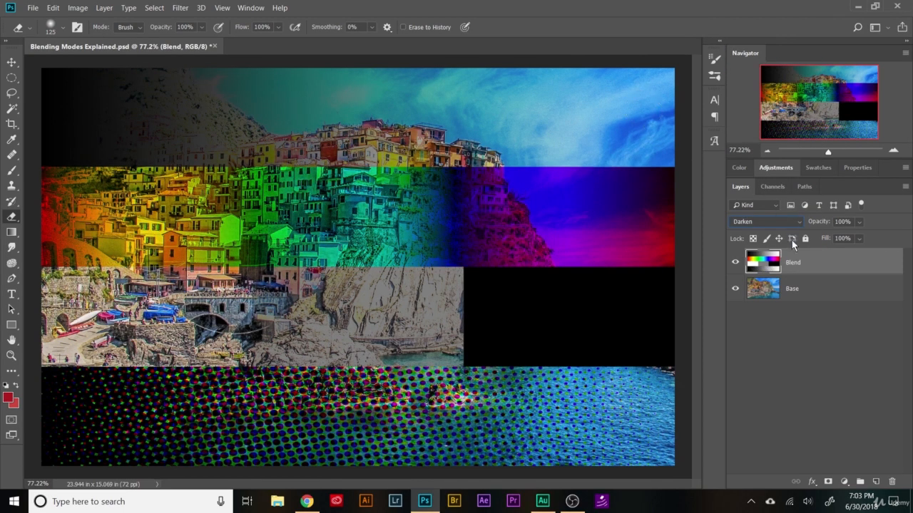
pyautogui.click(799, 222)
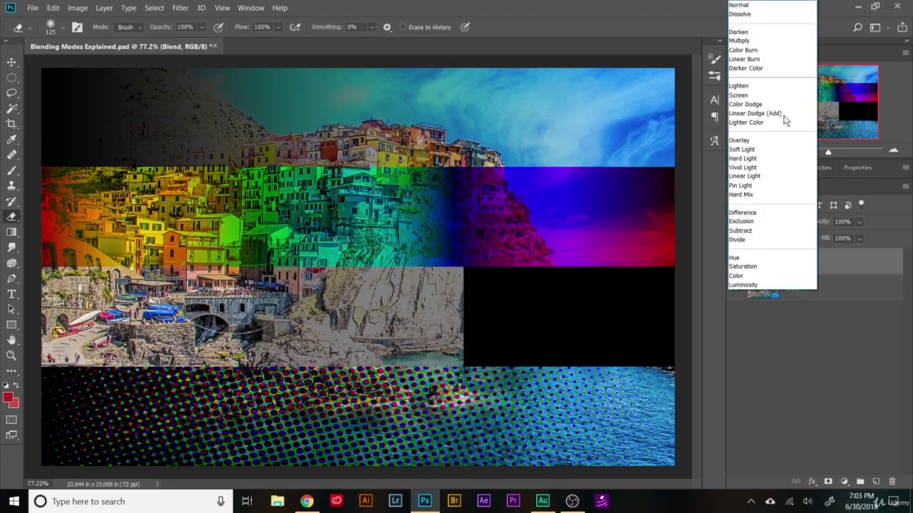
pyautogui.click(772, 41)
# Step: Set the Blend layer's blending mode to Color Burn and compare lowering opacity with lowering fill, restoring both to 100%
pyautogui.click(773, 223)
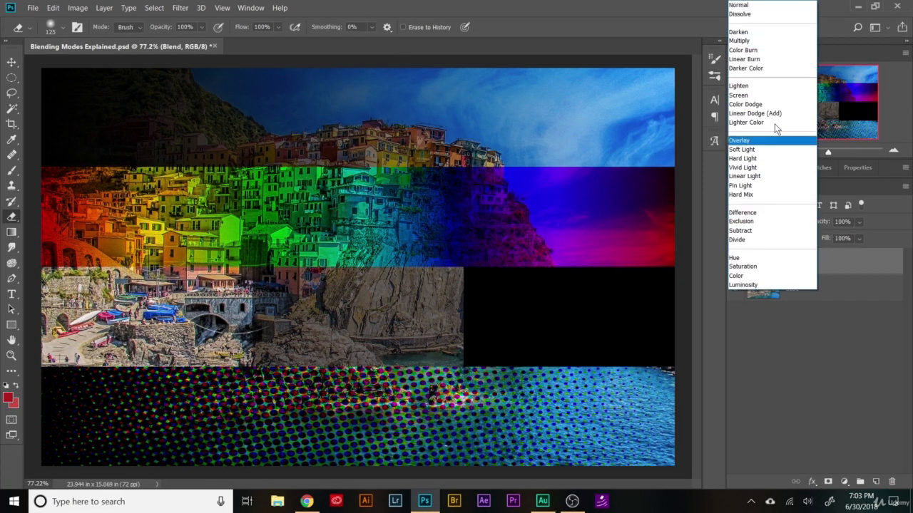
pyautogui.click(773, 50)
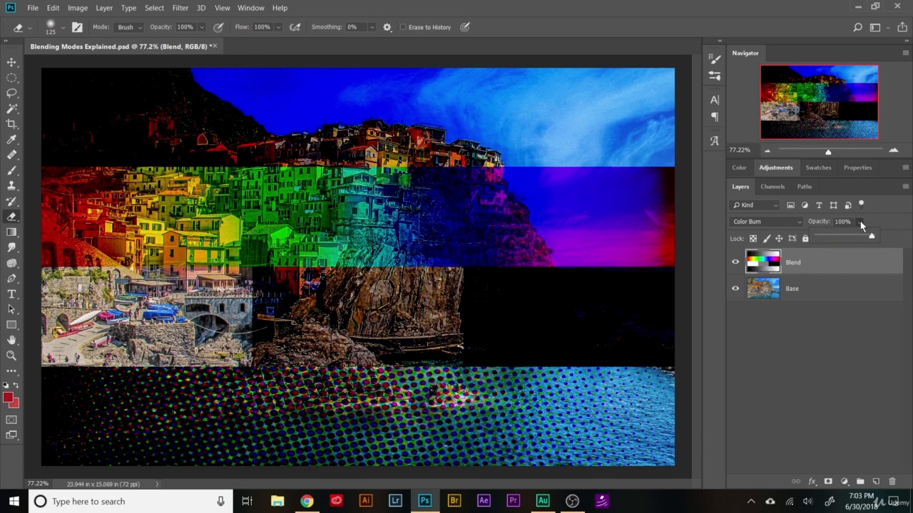
pyautogui.click(860, 221)
pyautogui.click(858, 238)
pyautogui.moveTo(871, 257)
pyautogui.mouseDown()
pyautogui.moveTo(848, 257)
pyautogui.moveTo(884, 252)
pyautogui.moveTo(788, 243)
pyautogui.moveTo(877, 241)
pyautogui.mouseUp()
pyautogui.click(820, 224)
pyautogui.moveTo(820, 227); pyautogui.dragTo(845, 241)
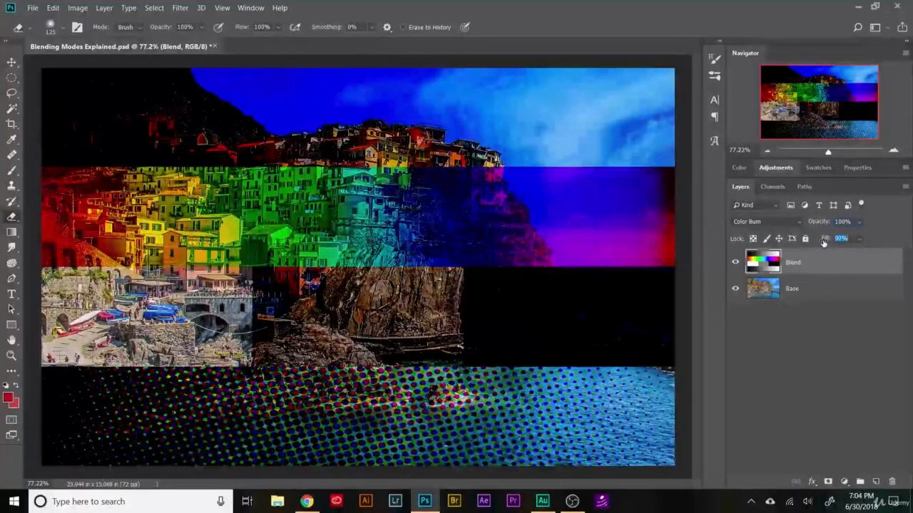
pyautogui.moveTo(824, 242); pyautogui.dragTo(893, 246)
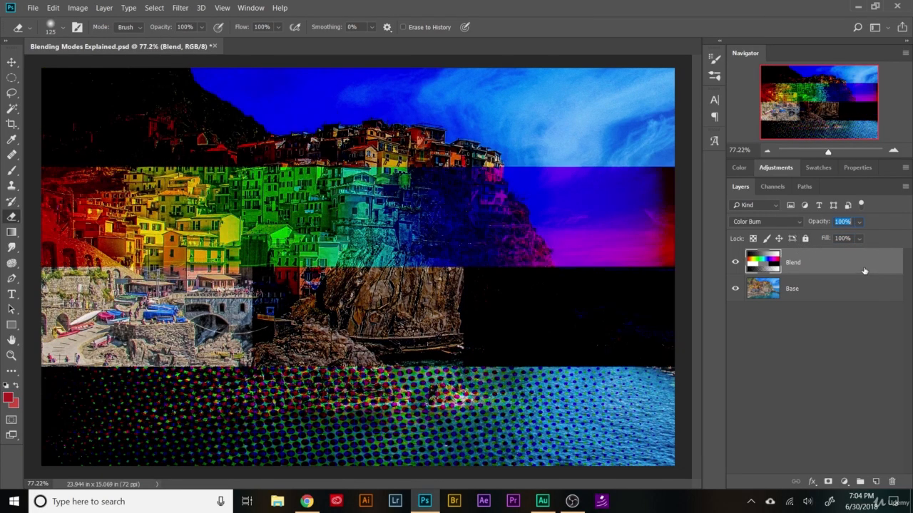
# Step: Set the Blend layer's blending mode to Linear Burn and preview it at a reduced fill
pyautogui.click(766, 222)
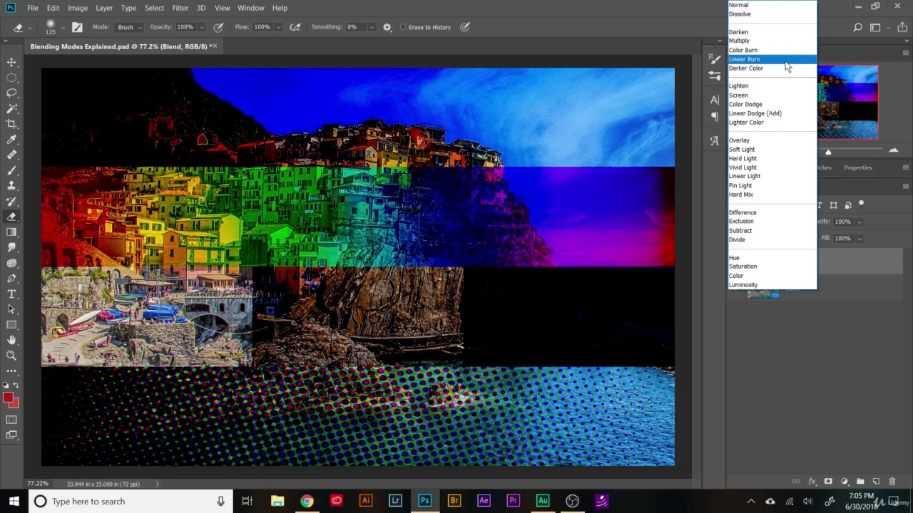
pyautogui.click(786, 65)
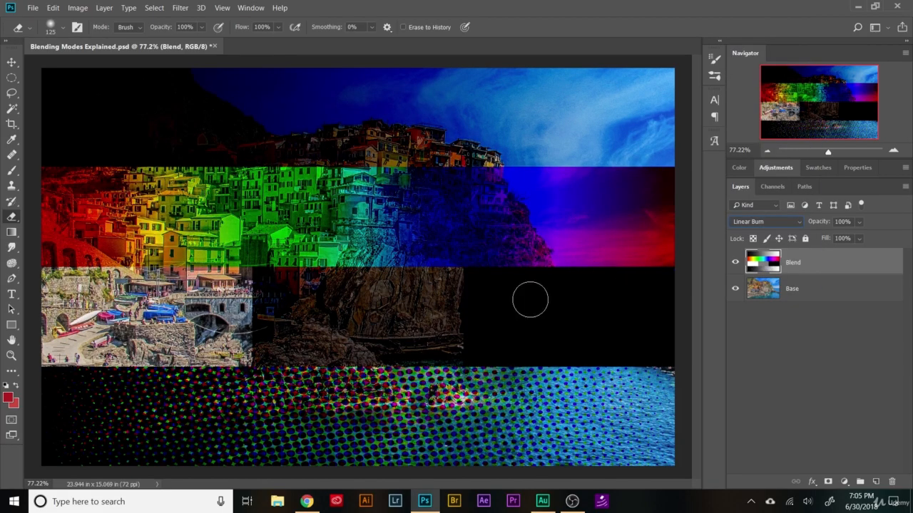
pyautogui.click(767, 222)
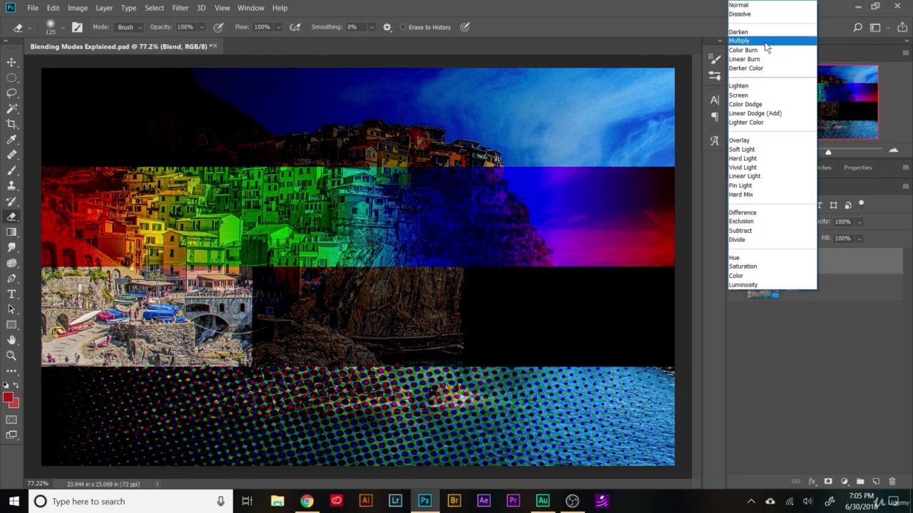
pyautogui.press('Escape')
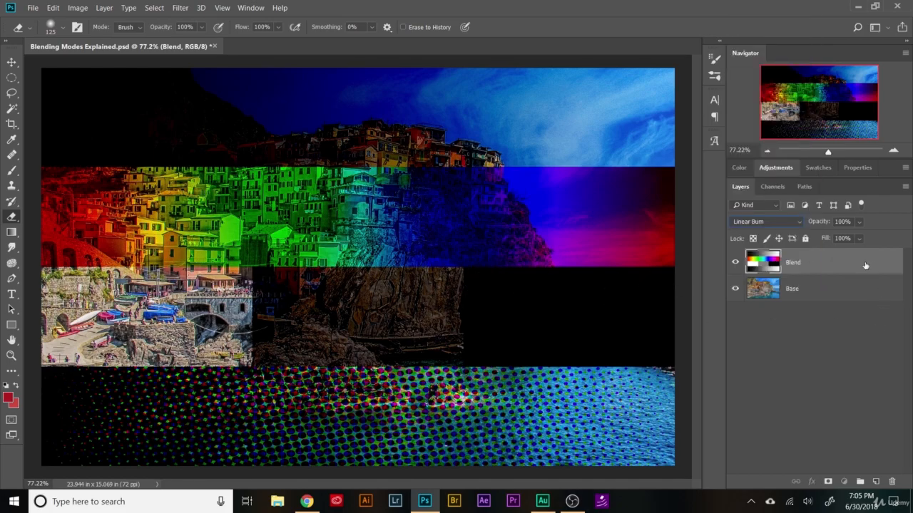
pyautogui.moveTo(827, 240); pyautogui.dragTo(748, 242)
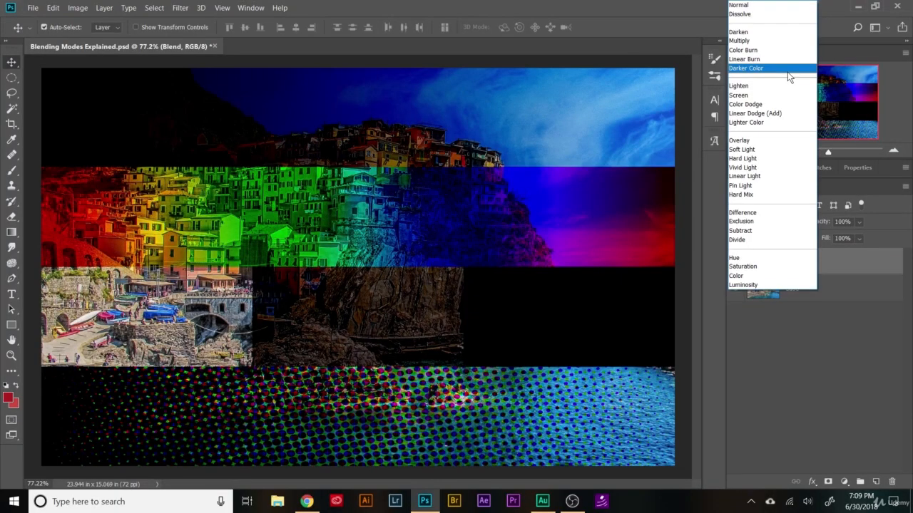
# Step: Compare Darker Color with Darken on the Blend layer, ending on Darken, and inspect the upper gradient and sky up close
pyautogui.click(788, 70)
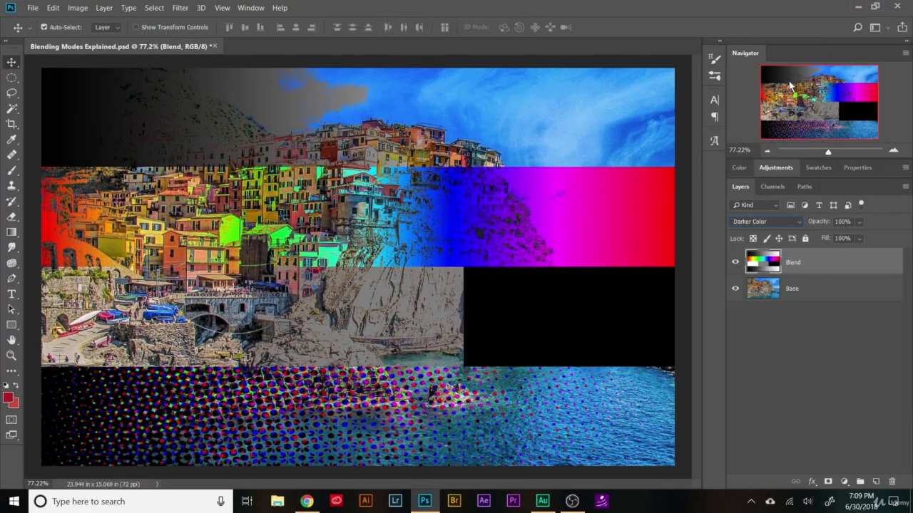
pyautogui.click(786, 225)
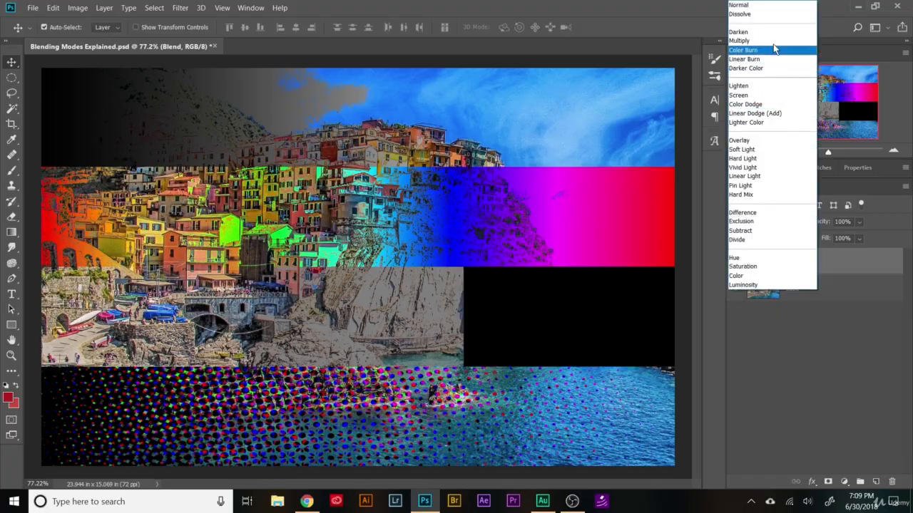
pyautogui.click(768, 33)
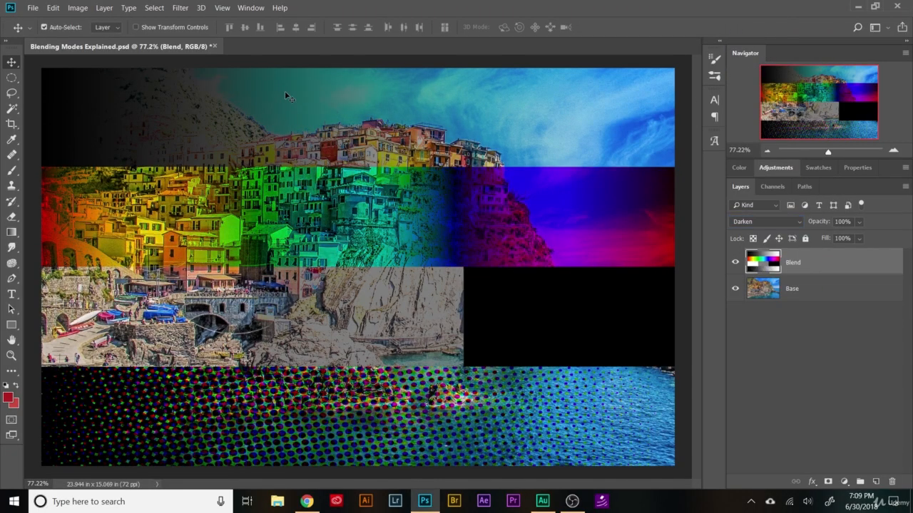
pyautogui.scroll(2, 286, 90)
pyautogui.scroll(2, 323, 122)
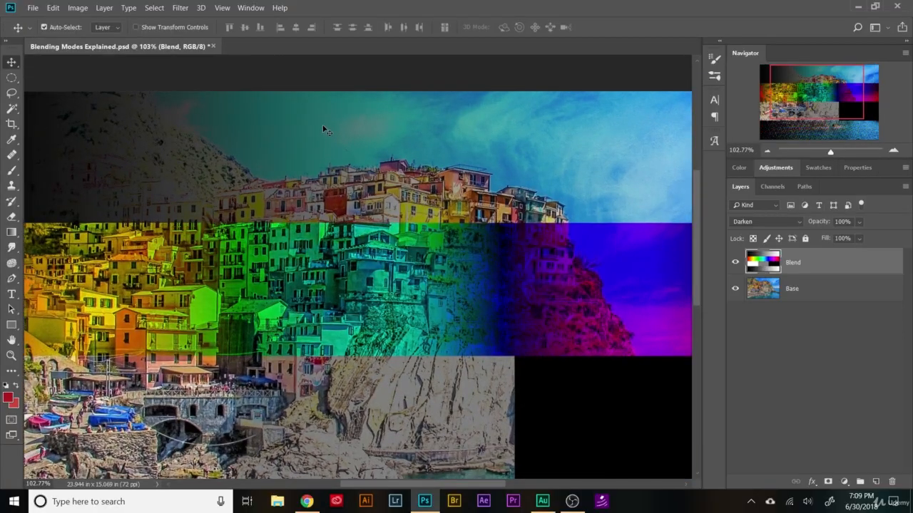
# Step: Set the Blend layer's blending mode to Darker Color and inspect the pixel transitions in the sky above the rooftops up close
pyautogui.scroll(4, 323, 129)
pyautogui.scroll(1, 442, 154)
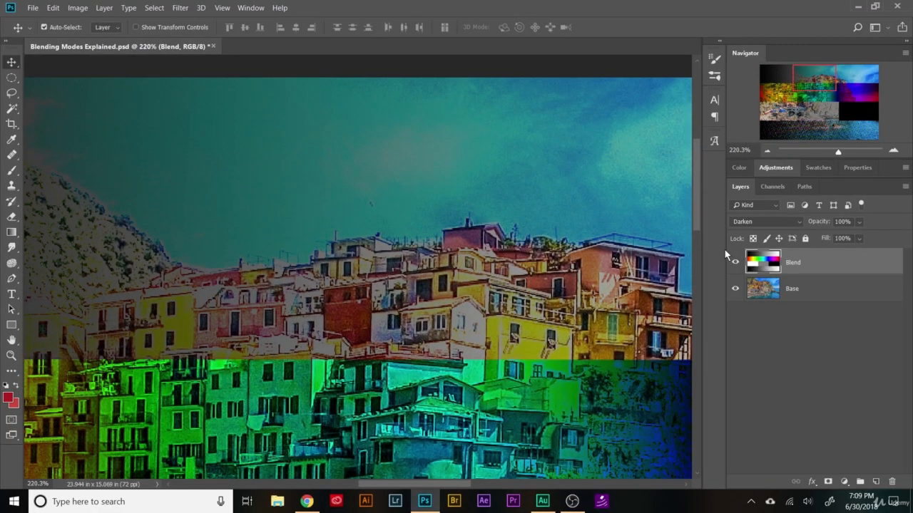
pyautogui.click(769, 222)
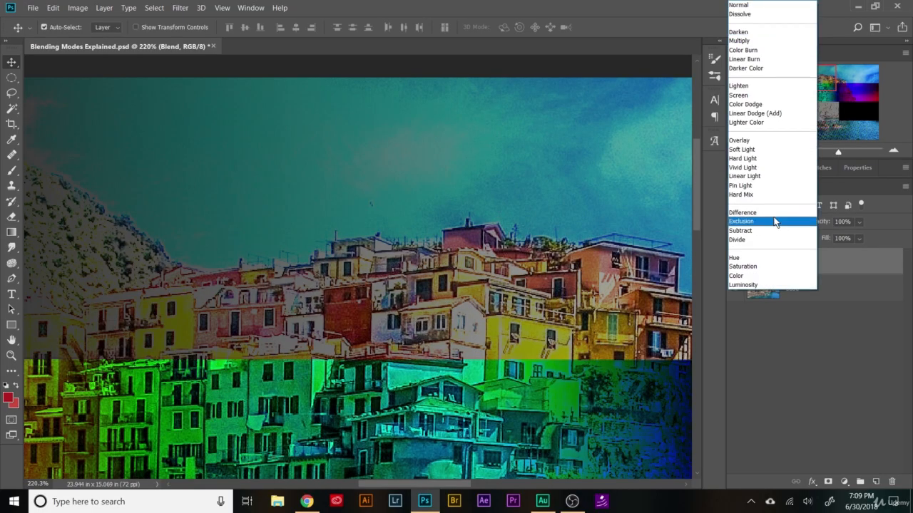
pyautogui.click(746, 69)
pyautogui.scroll(5, 403, 182)
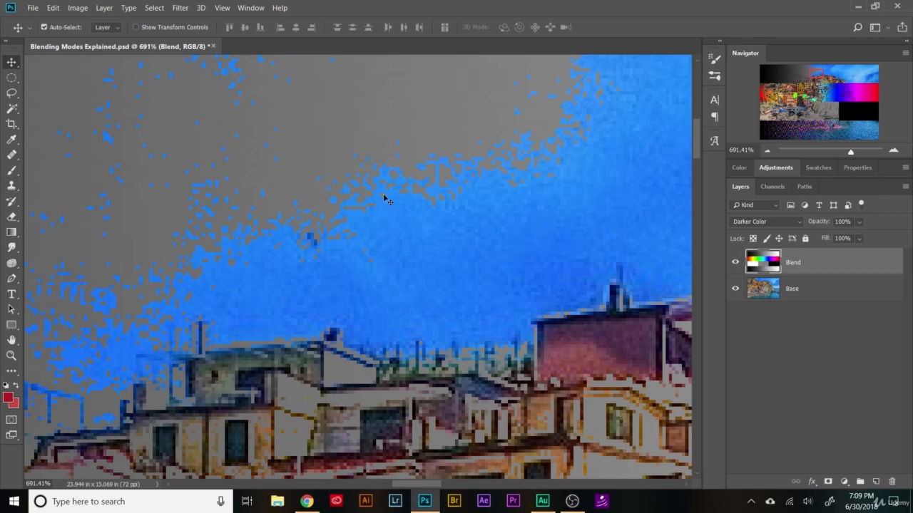
pyautogui.scroll(-2, 427, 147)
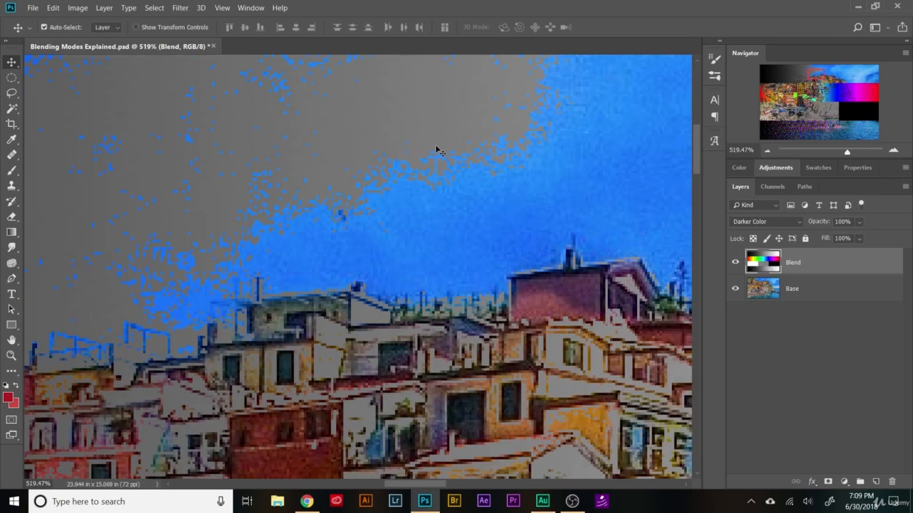
pyautogui.moveTo(694, 149); pyautogui.dragTo(693, 140)
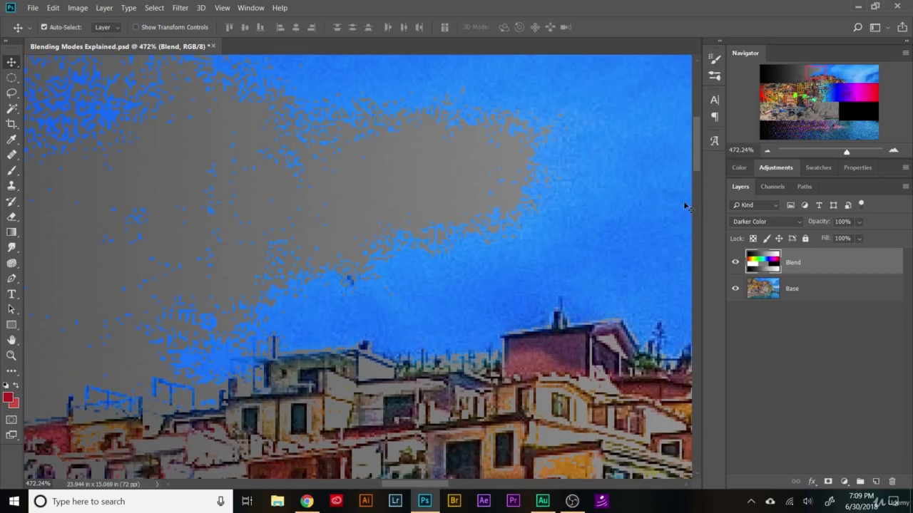
# Step: Switch the Blend layer to Darken, view the Red channel on its own, and return to the full-color composite with the Base layer selected
pyautogui.click(751, 222)
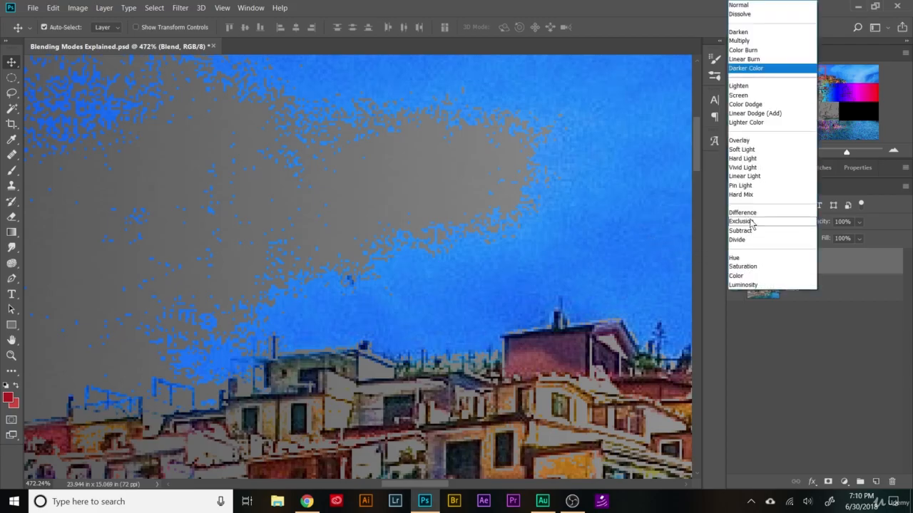
pyautogui.click(773, 33)
pyautogui.click(773, 187)
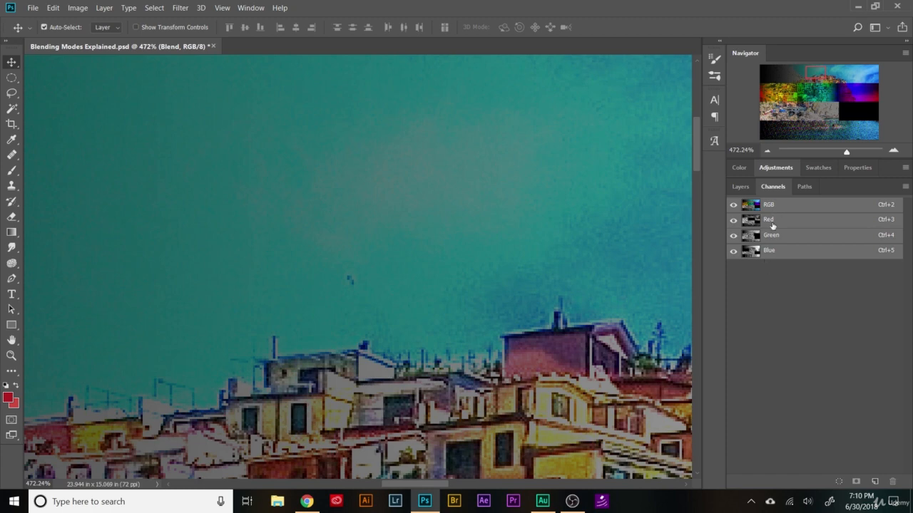
pyautogui.click(772, 221)
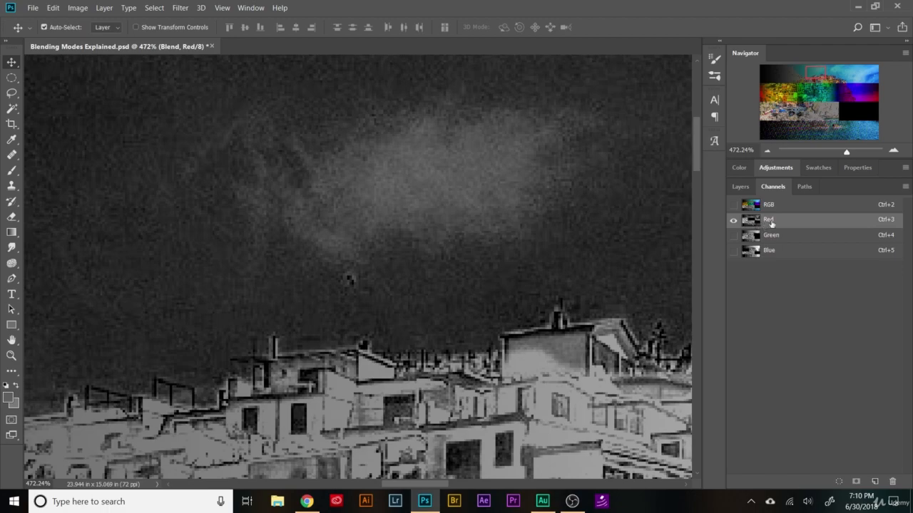
pyautogui.click(741, 186)
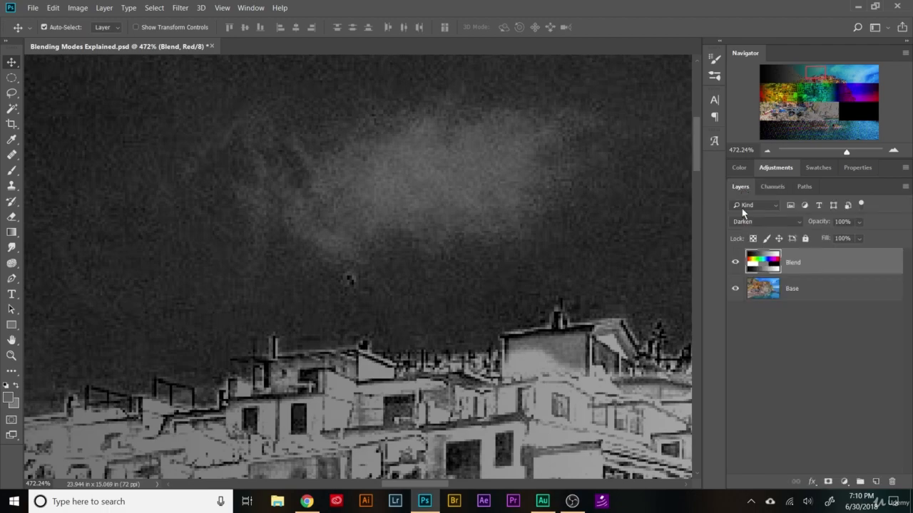
pyautogui.click(760, 292)
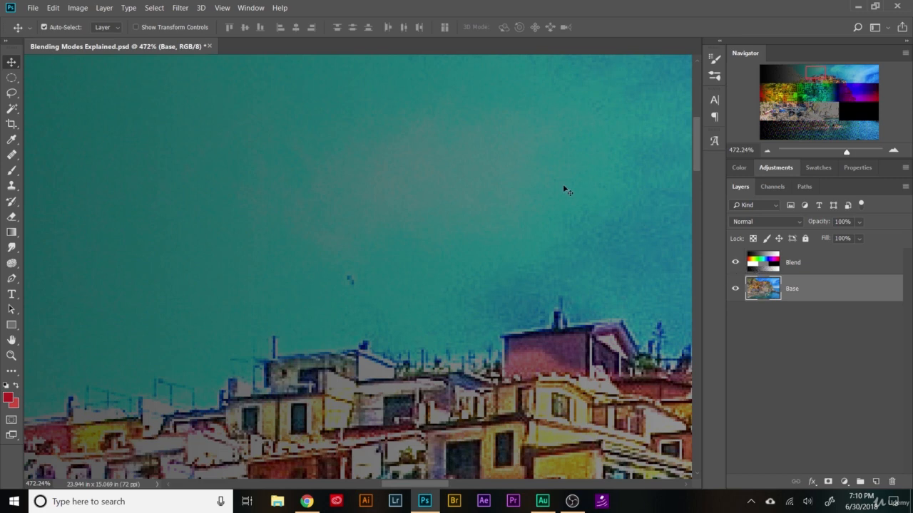
# Step: Select the Blend layer and change its blending mode from Darken back to Darker Color
pyautogui.click(763, 268)
pyautogui.click(787, 225)
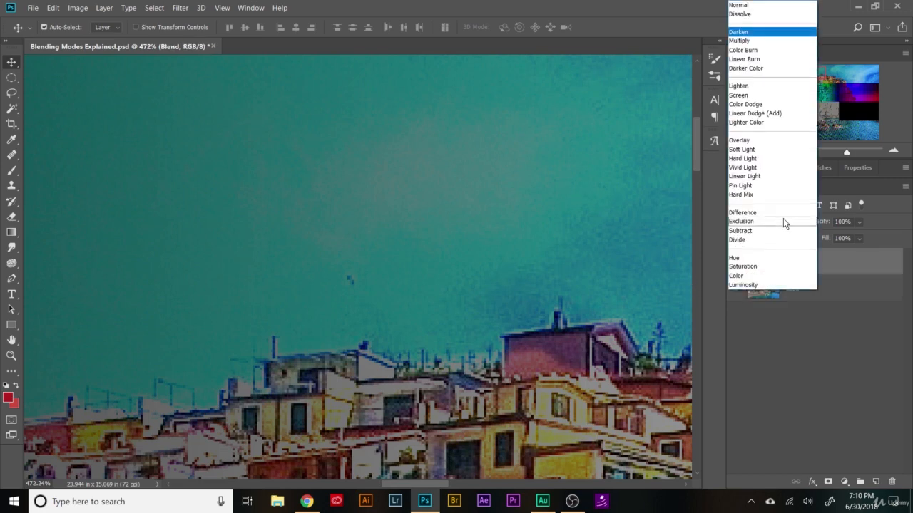
pyautogui.click(781, 68)
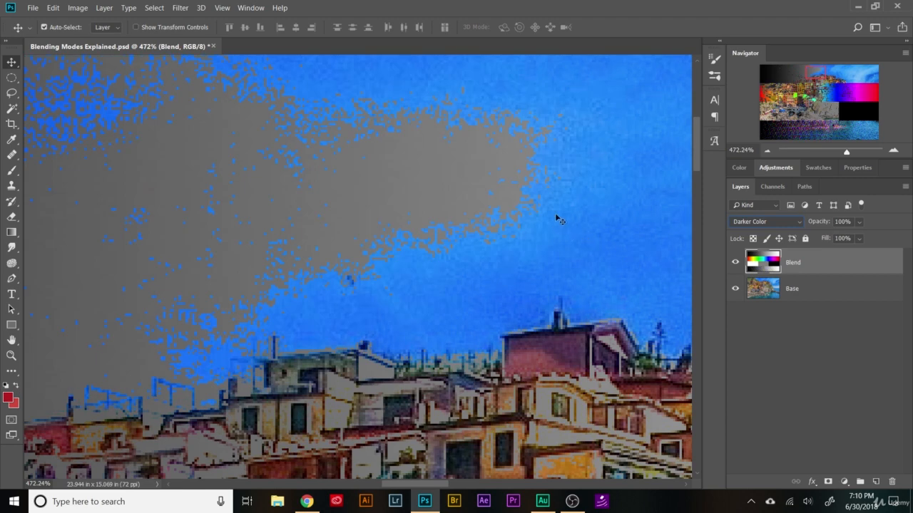
# Step: Hide and reshow the Base and Blend layers in turn to compare their sky pixels up close, leaving both visible
pyautogui.scroll(4, 554, 225)
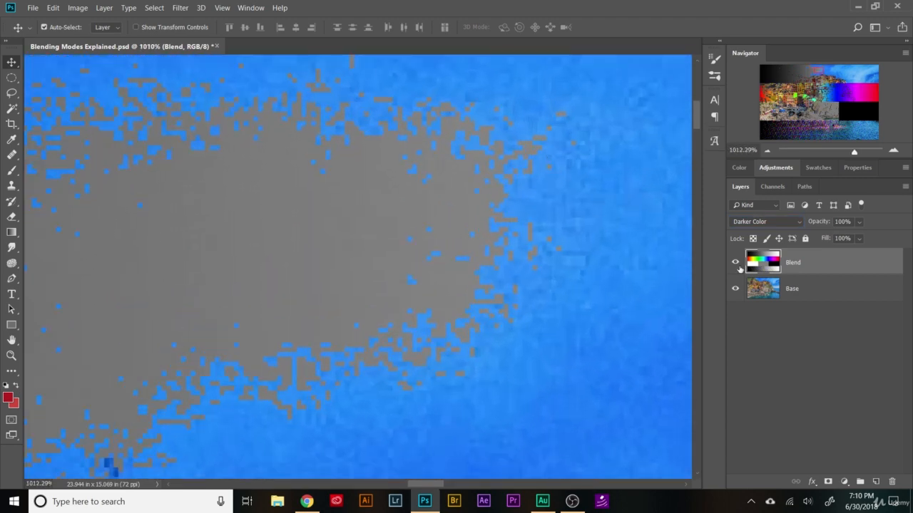
pyautogui.click(735, 288)
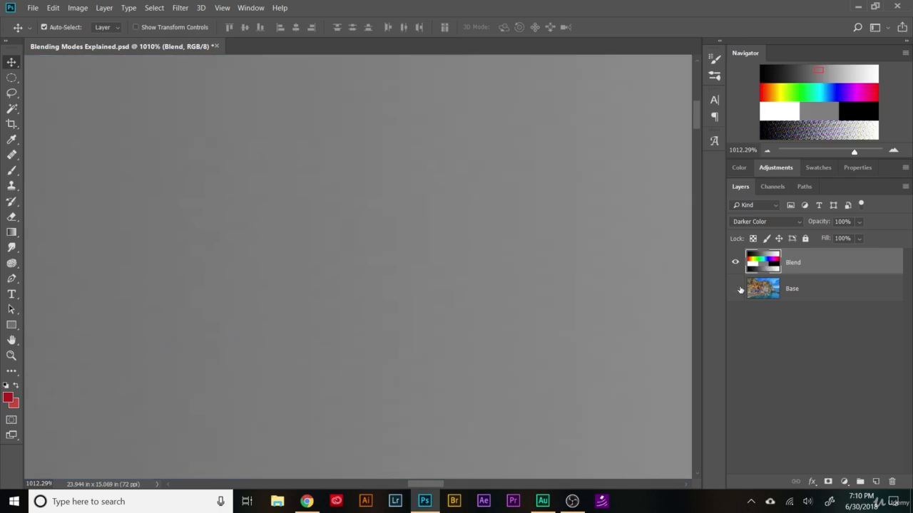
pyautogui.click(735, 288)
pyautogui.click(735, 261)
pyautogui.click(735, 262)
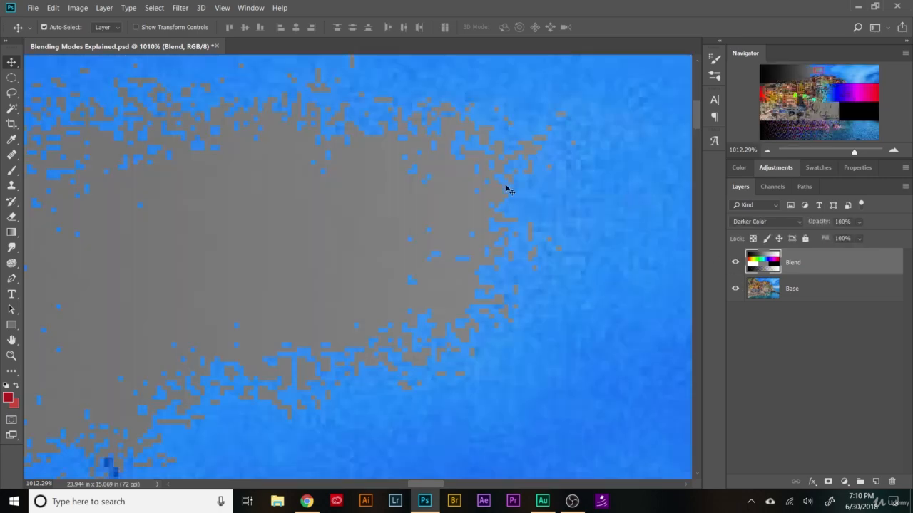
pyautogui.scroll(4, 432, 214)
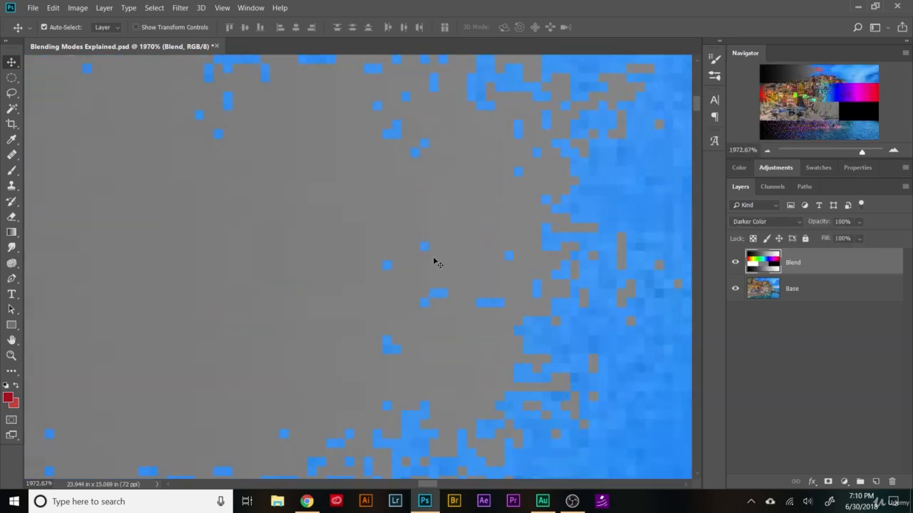